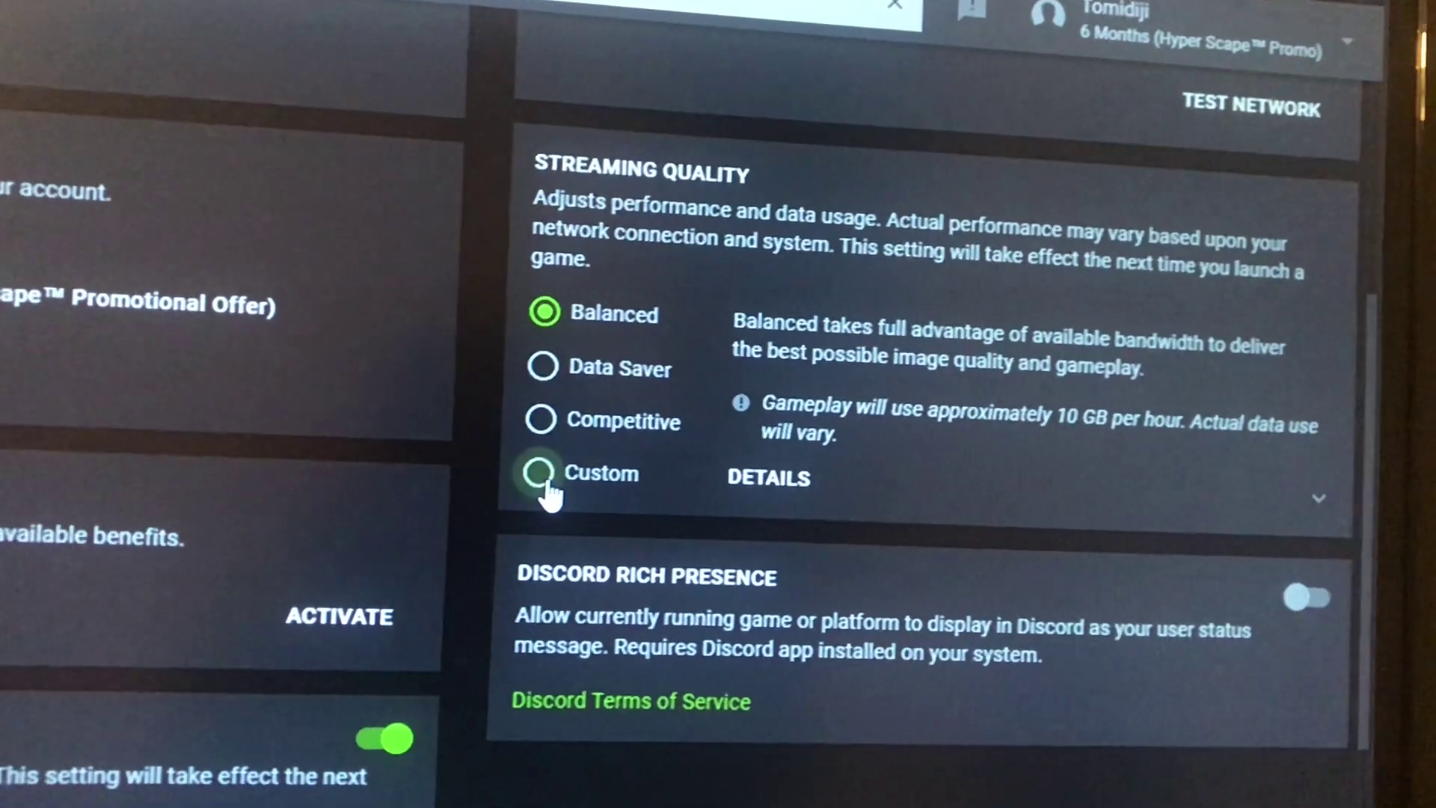
Choose Custom streaming quality at 5 Mbps, with poor-network adjustment and VSync off
left_click(499, 492)
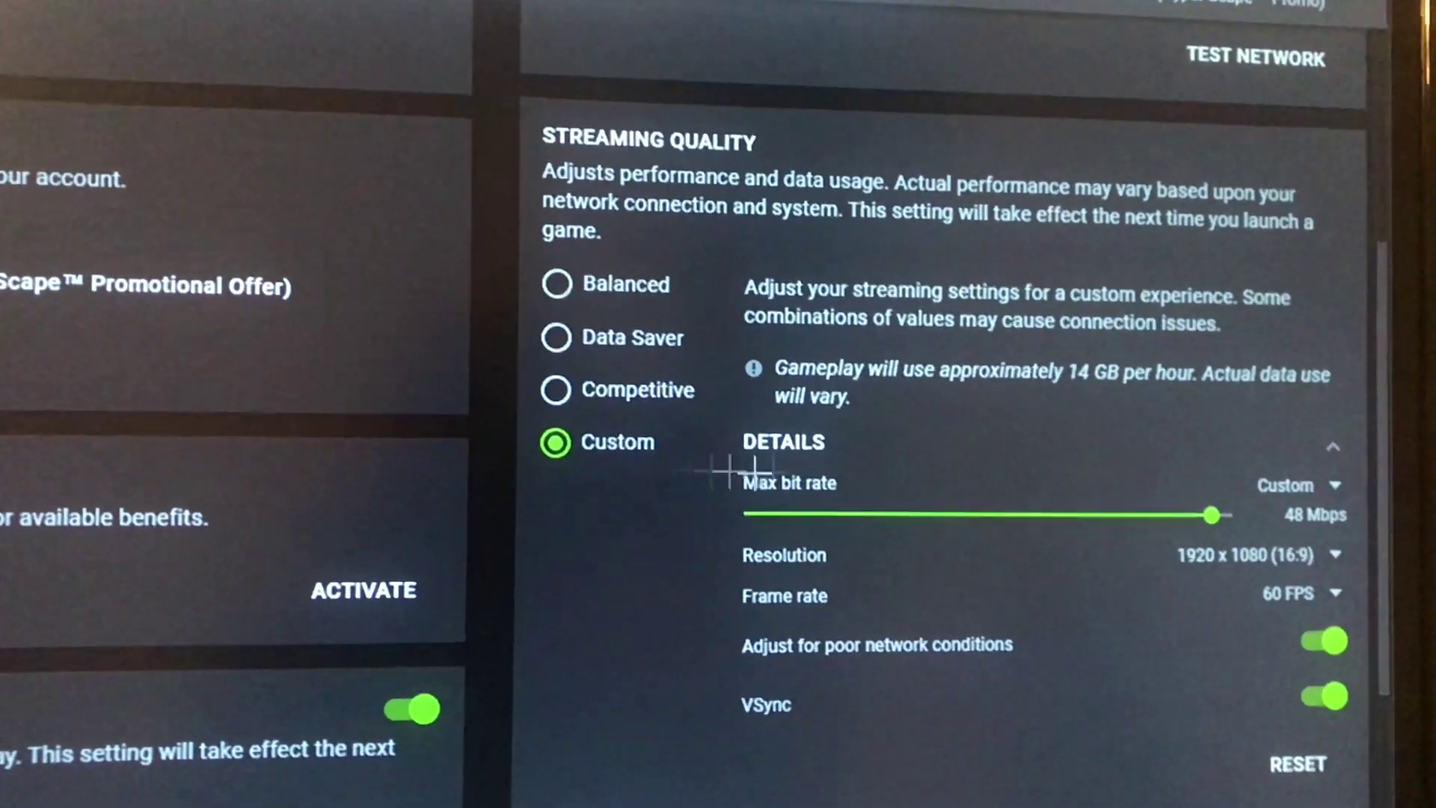
left_click(731, 491)
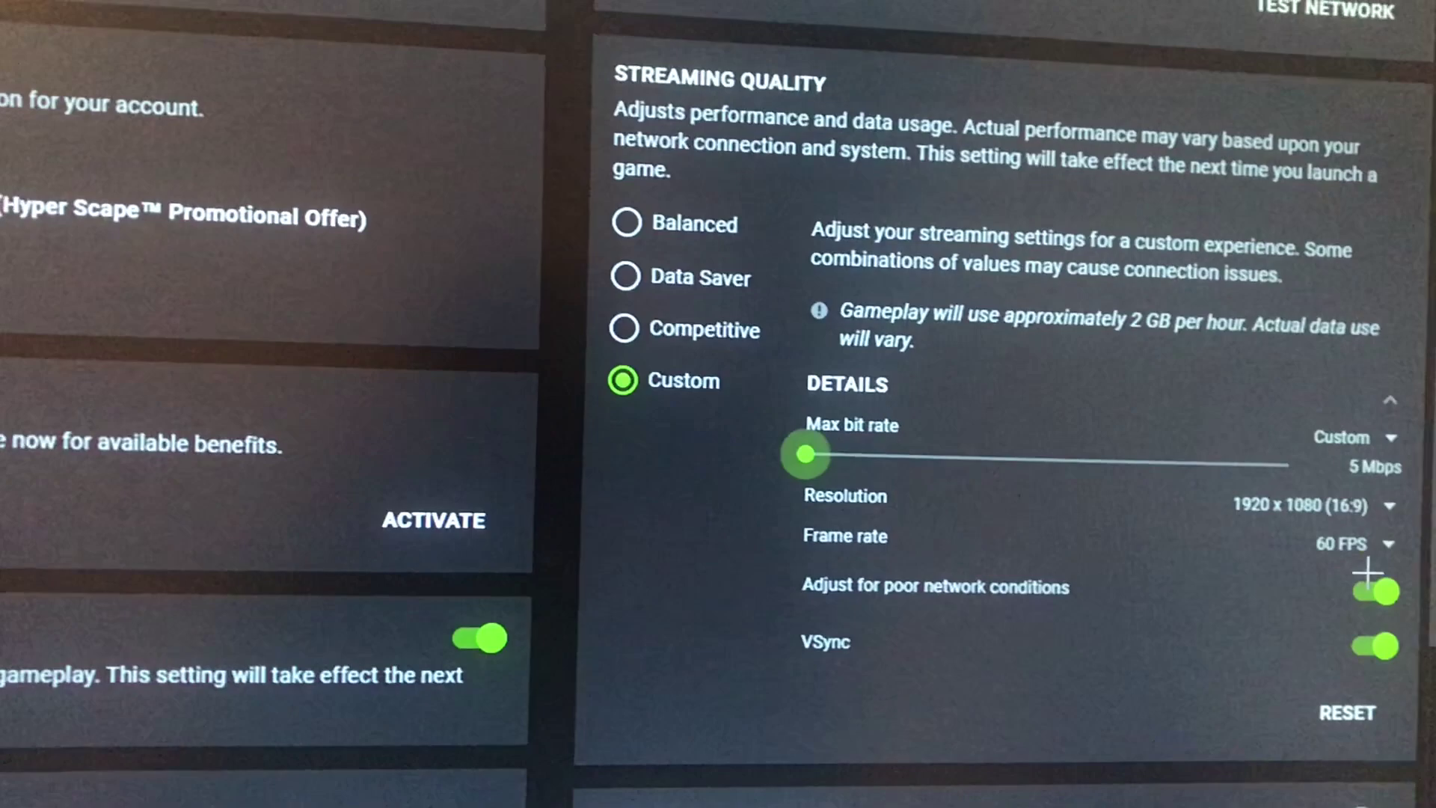
left_click(1371, 585)
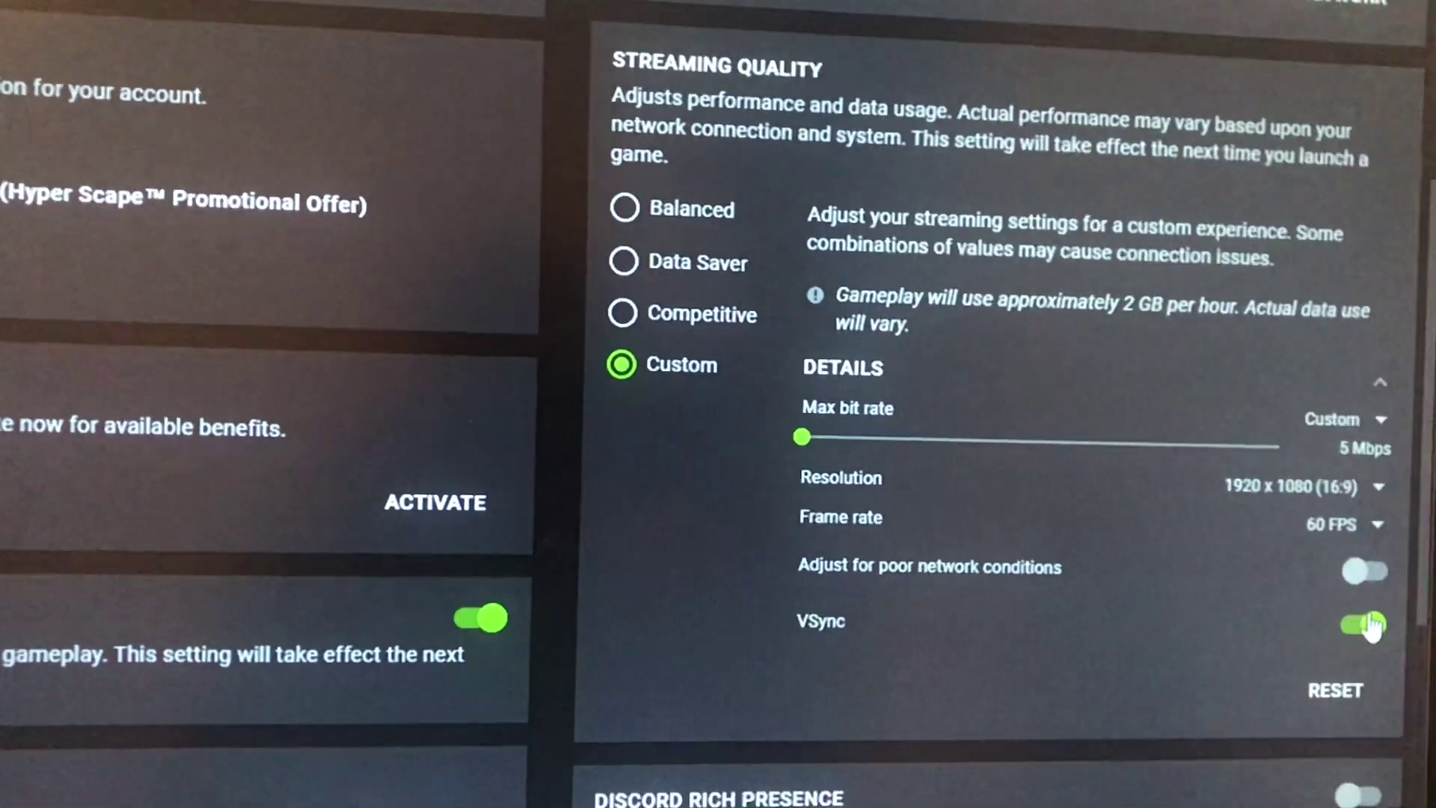
left_click(1370, 608)
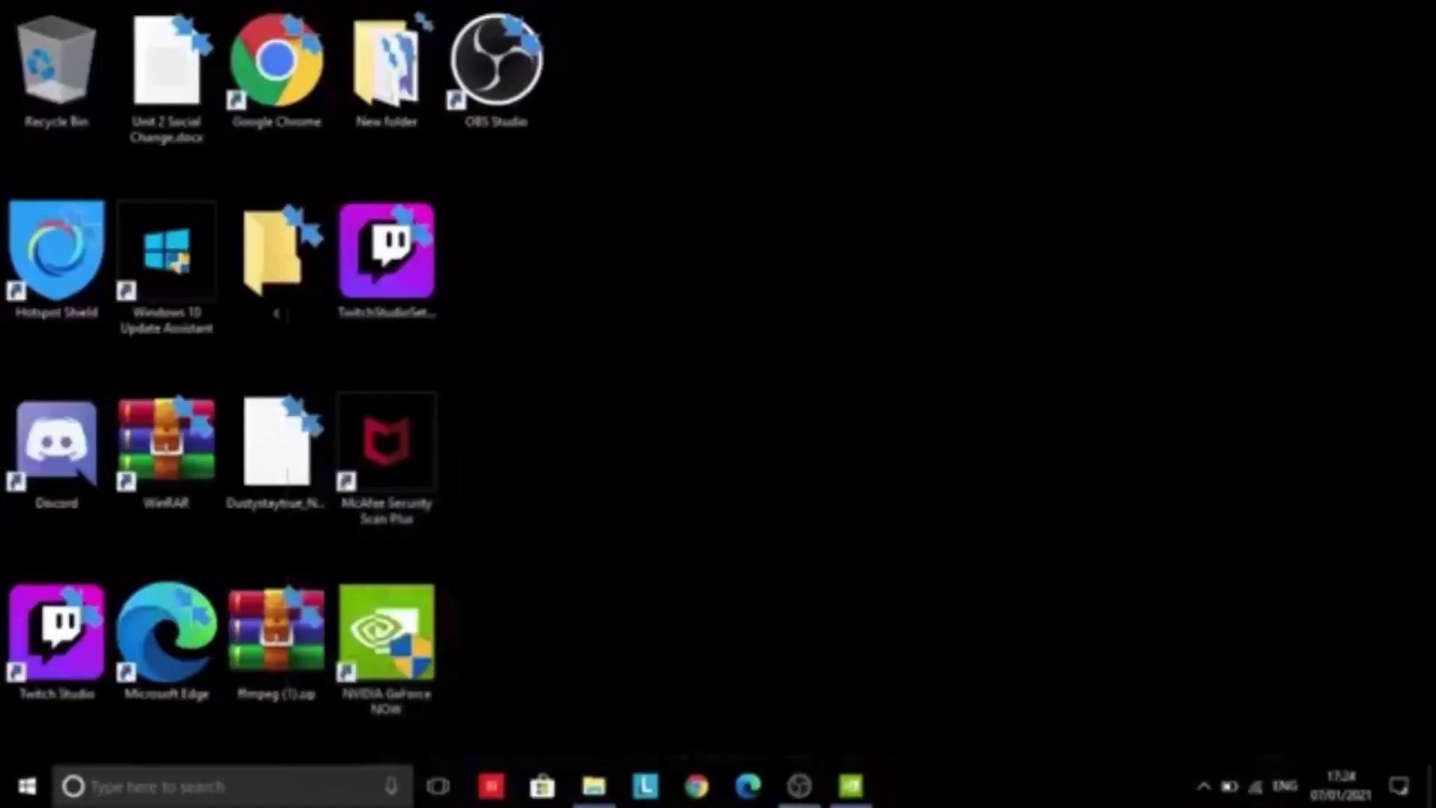
Go to the GeForce NOW install folder from its desktop shortcut
right_click(391, 660)
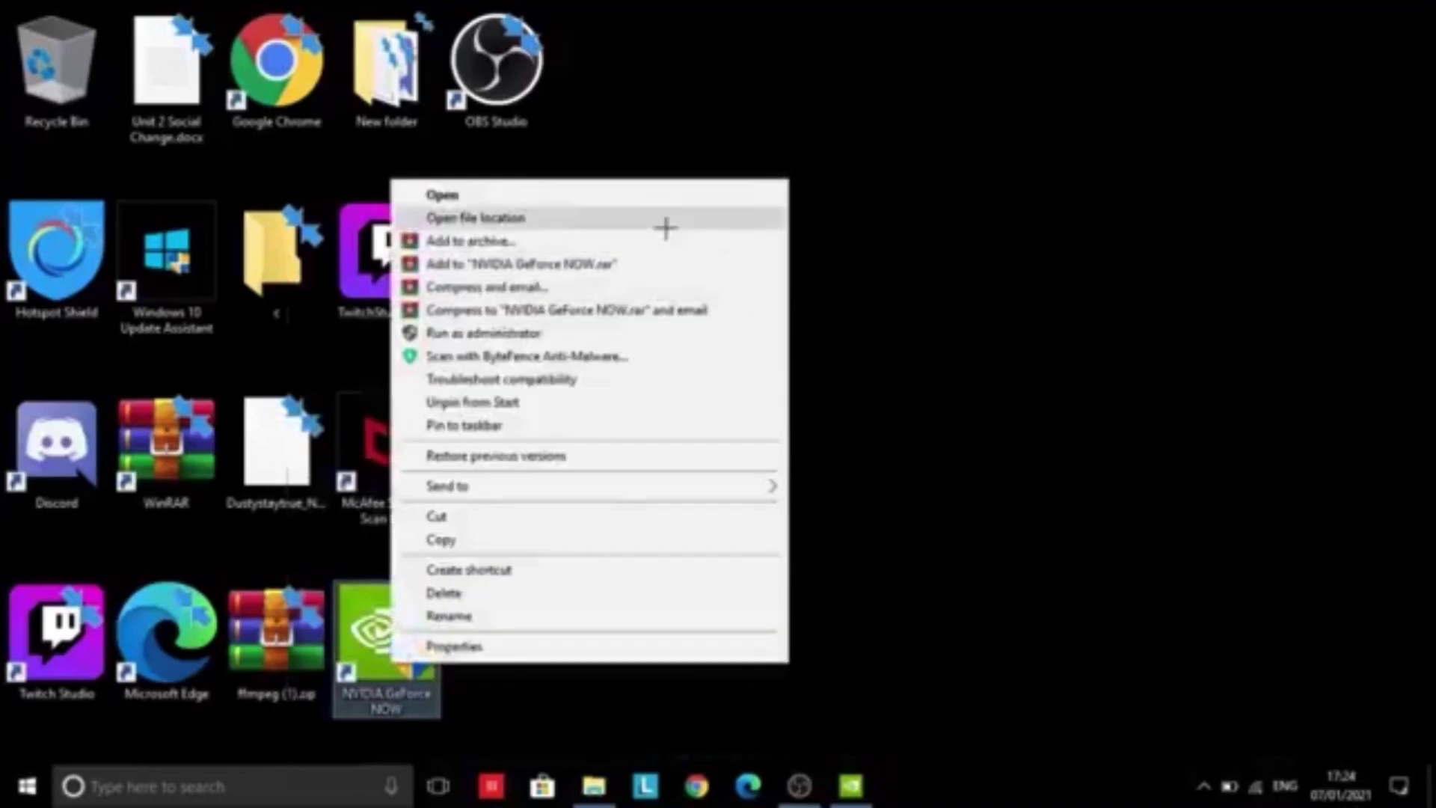
left_click(665, 228)
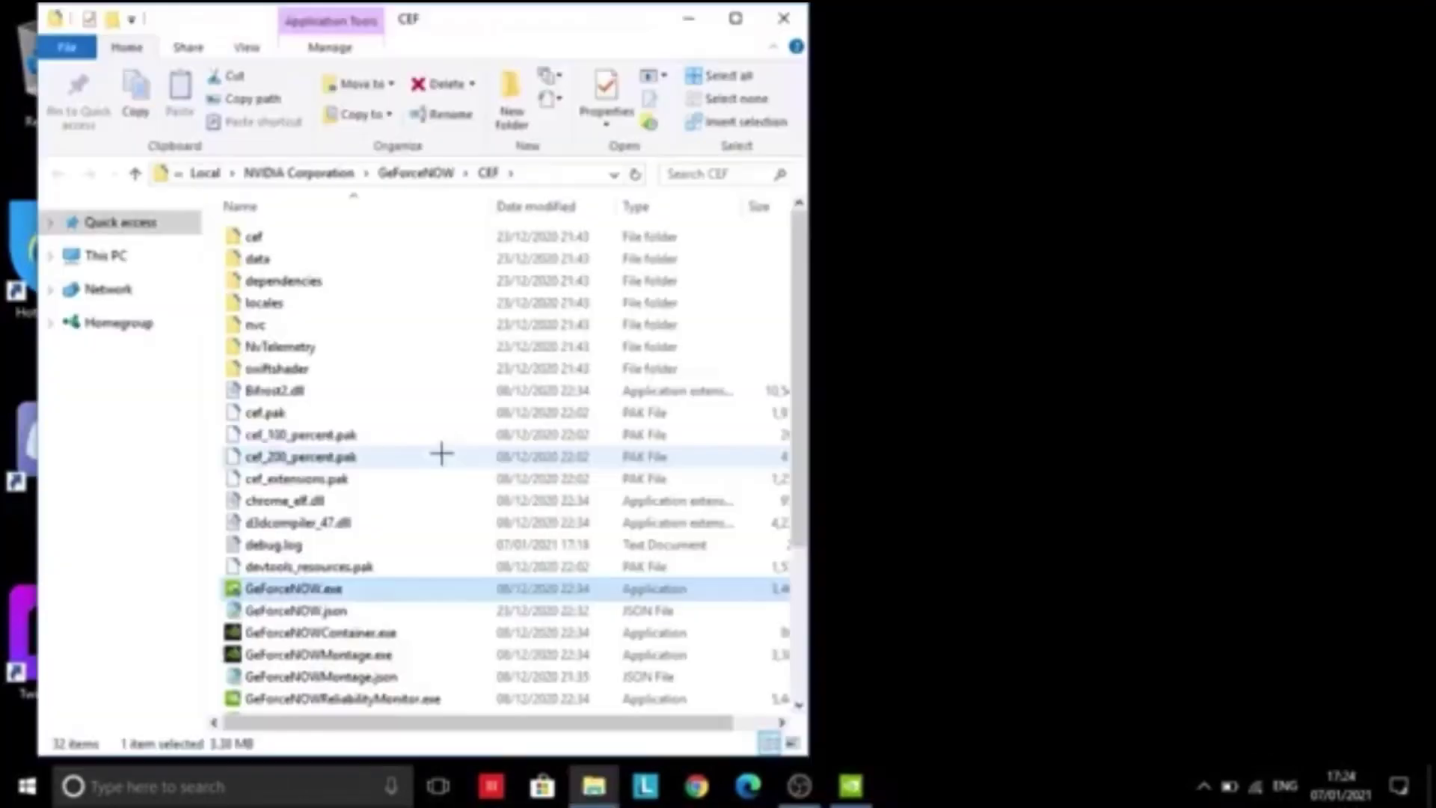
scroll(443, 455, "down", 2)
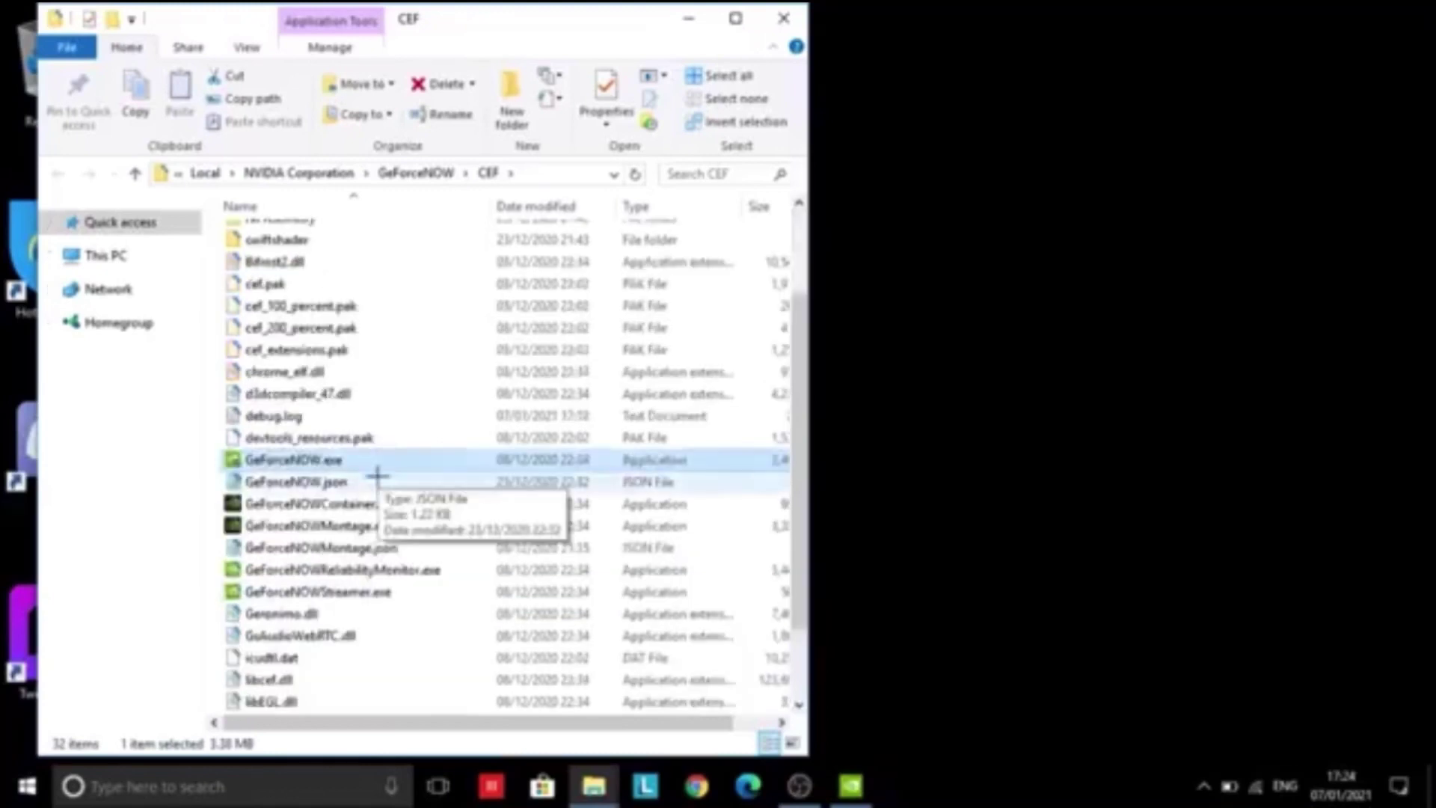
Open GeForceNOW.json from the CEF folder in Notepad
left_click(377, 480)
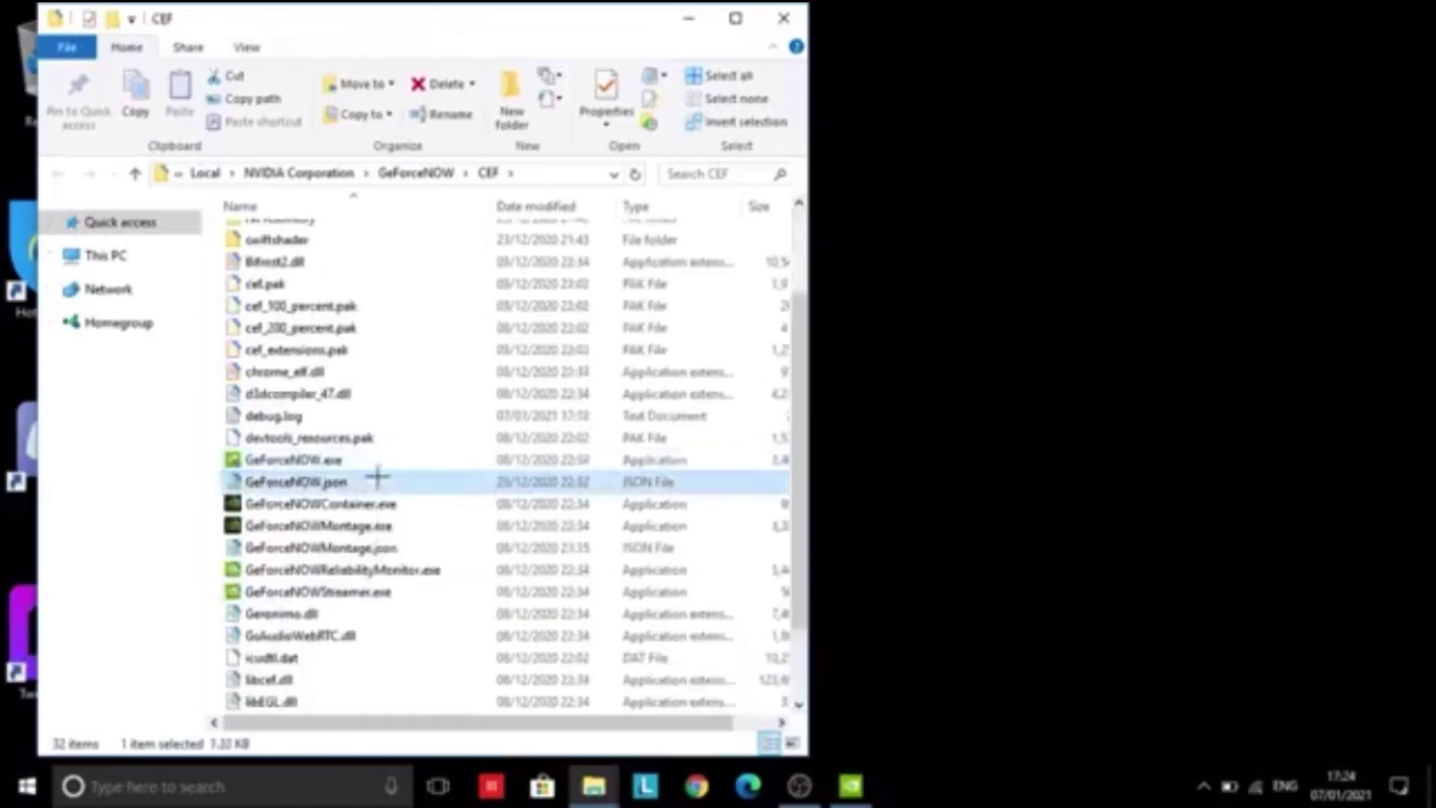
right_click(377, 480)
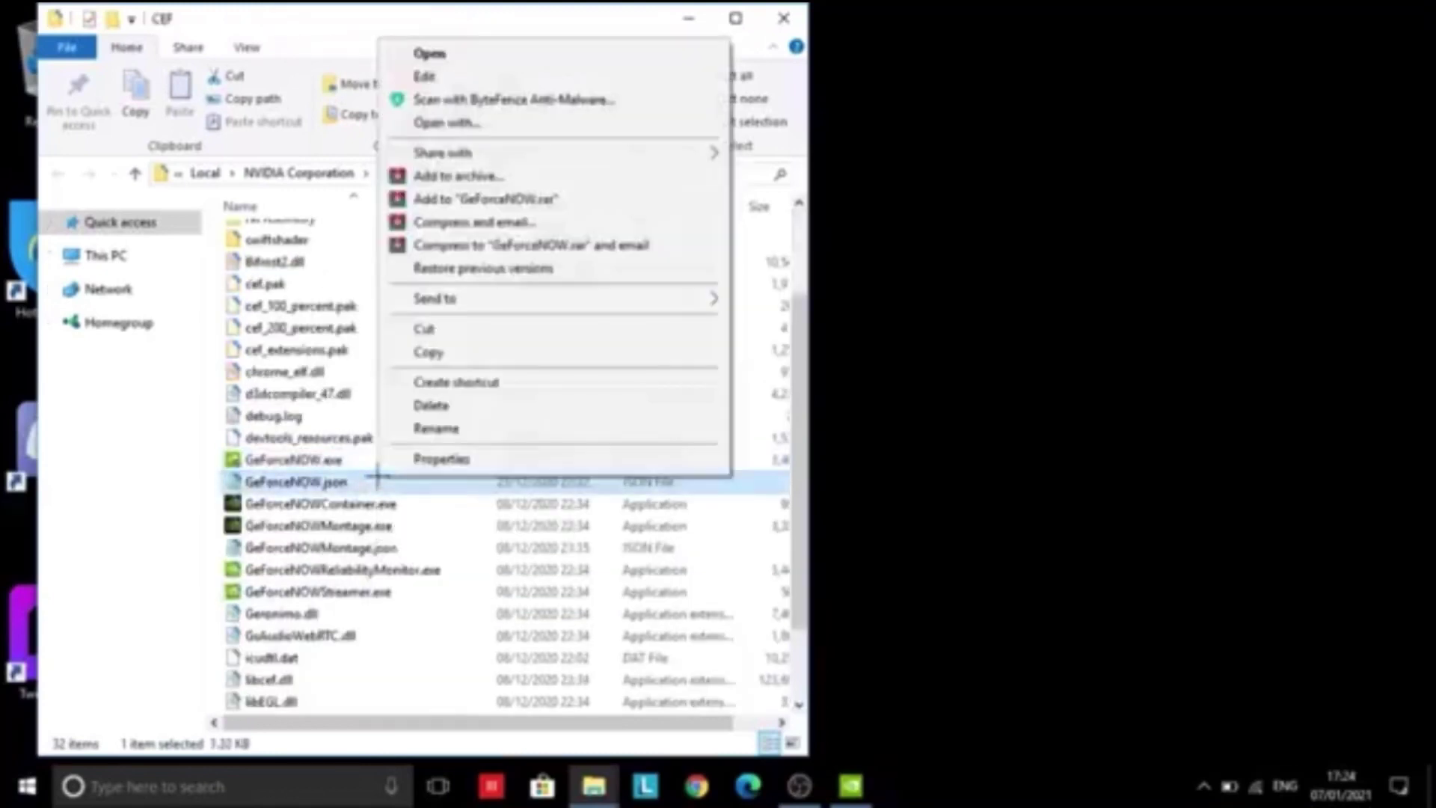
left_click(490, 56)
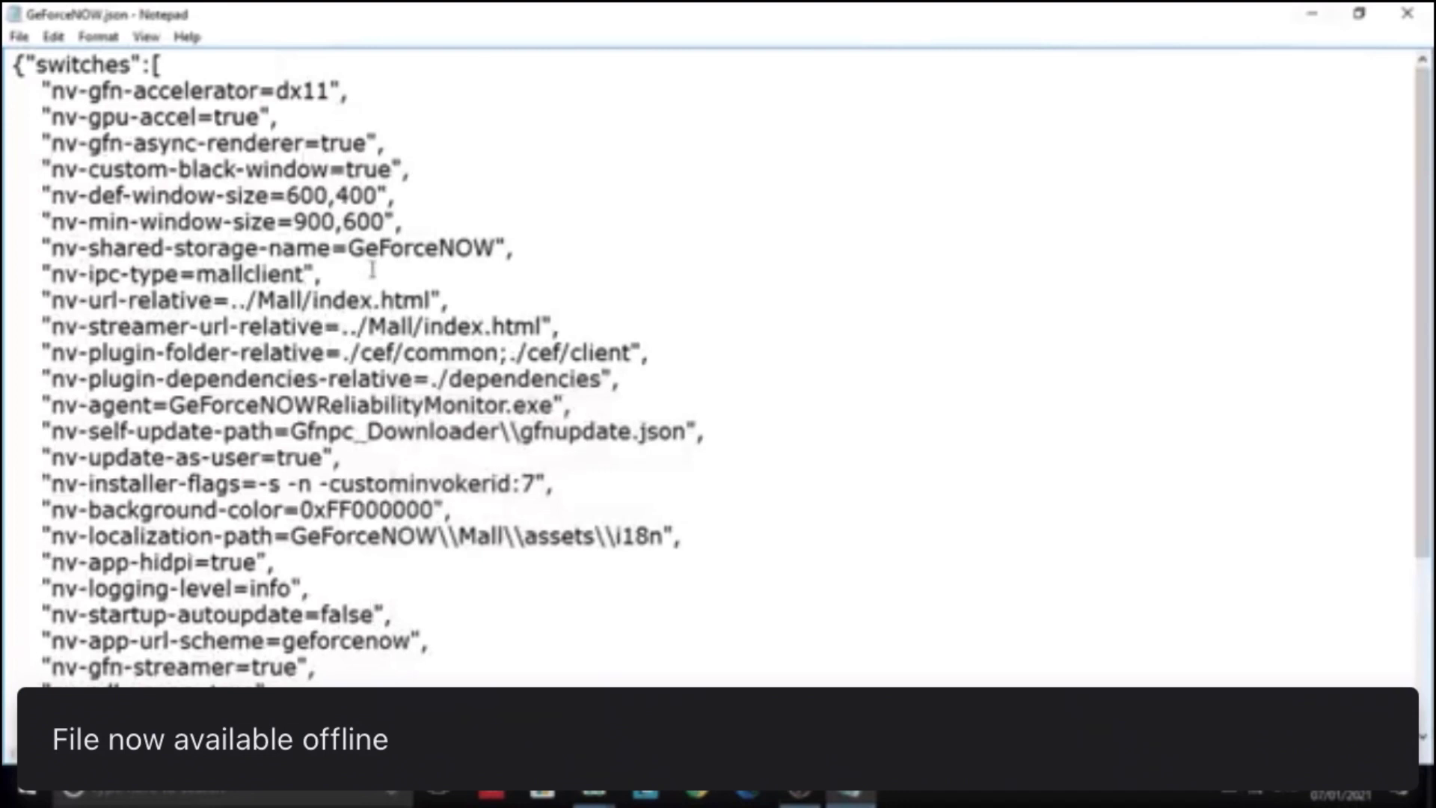
Change the nv-def-window-size value from 600,400 to 1920,1080
key("BackSpace")
key("BackSpace")
key("BackSpace")
type("199")
type("2")
key("BackSpace")
key("BackSpace")
type("20")
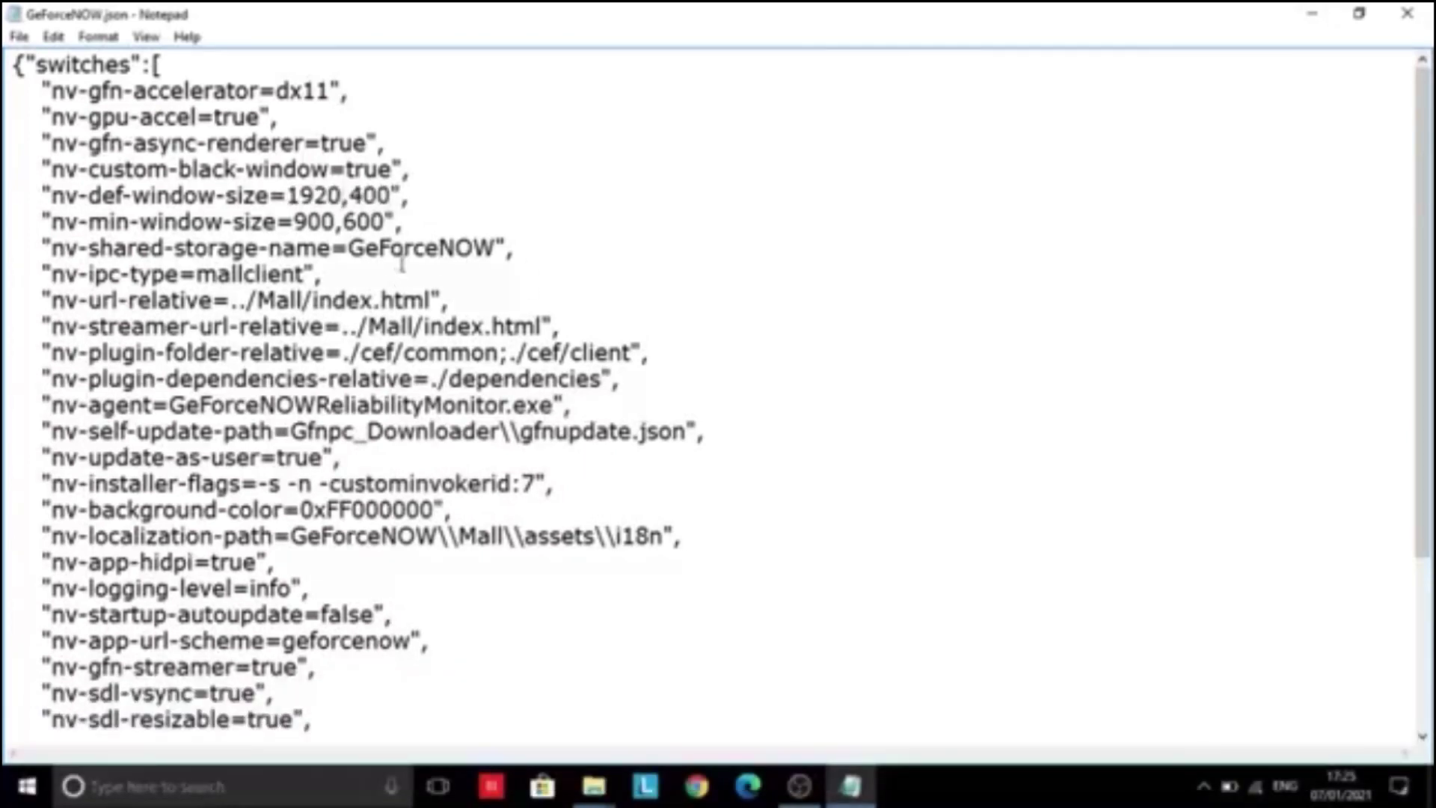
left_click(391, 198)
key("BackSpace")
key("BackSpace")
key("BackSpace")
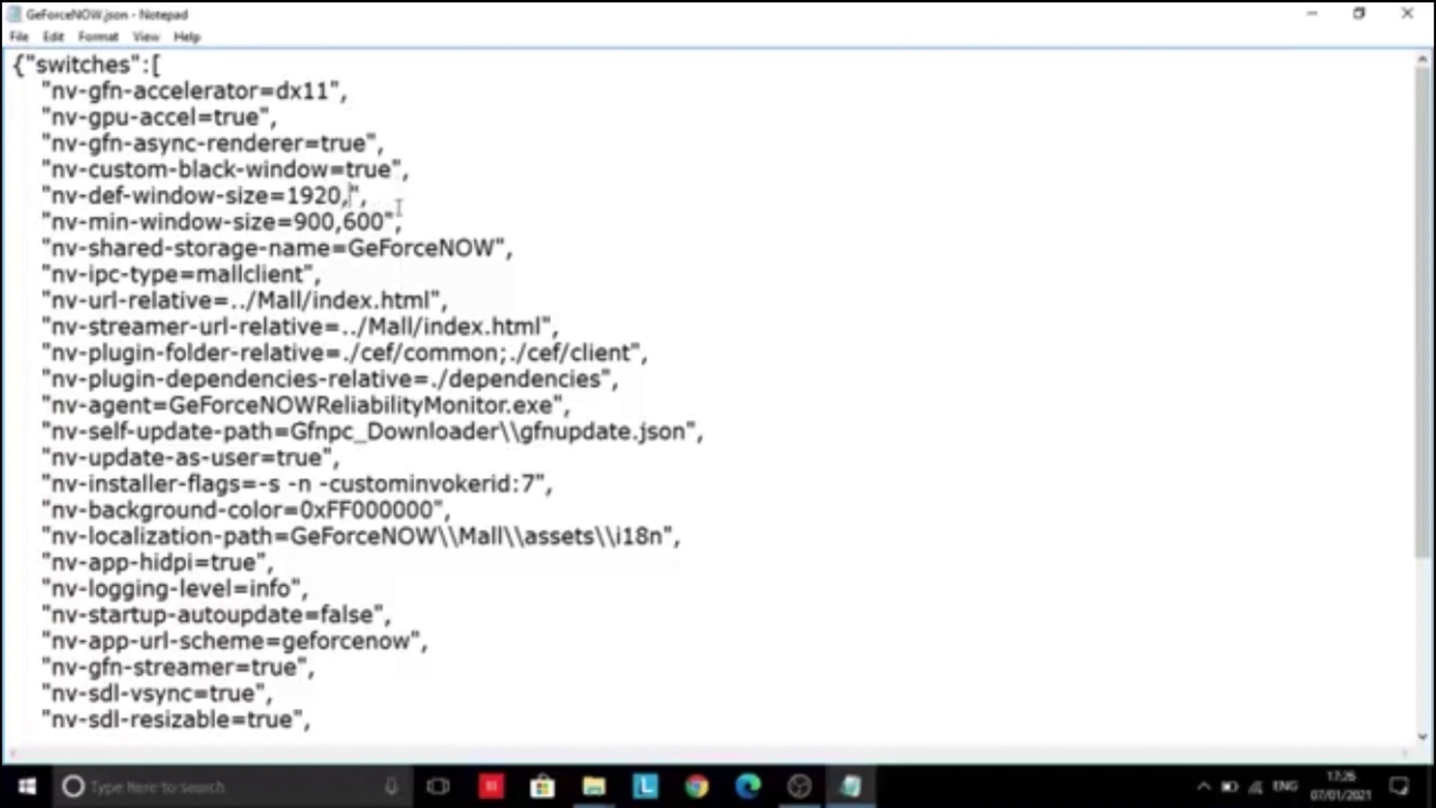
type("1080")
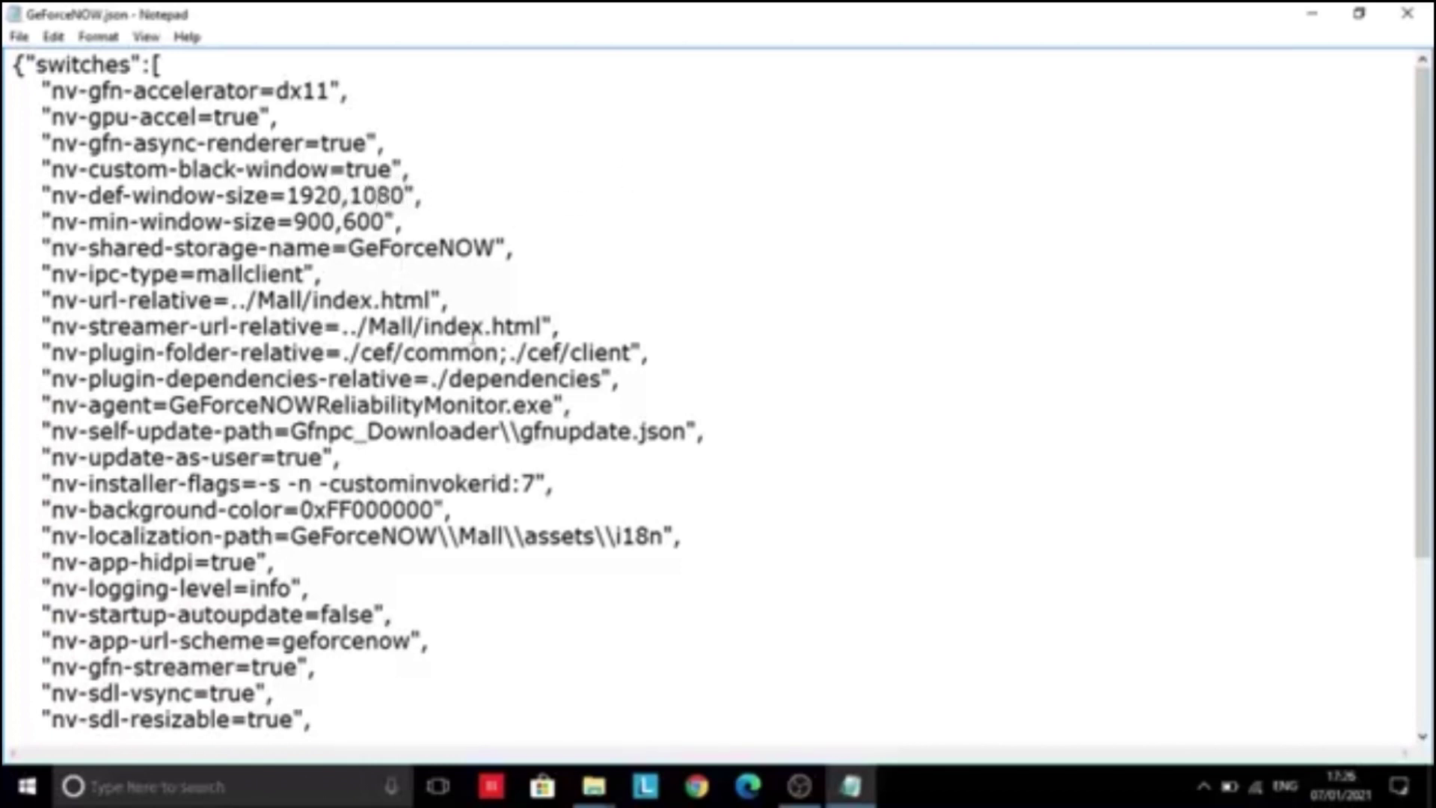
scroll(343, 558, "down", 1)
scroll(344, 548, "down", 1)
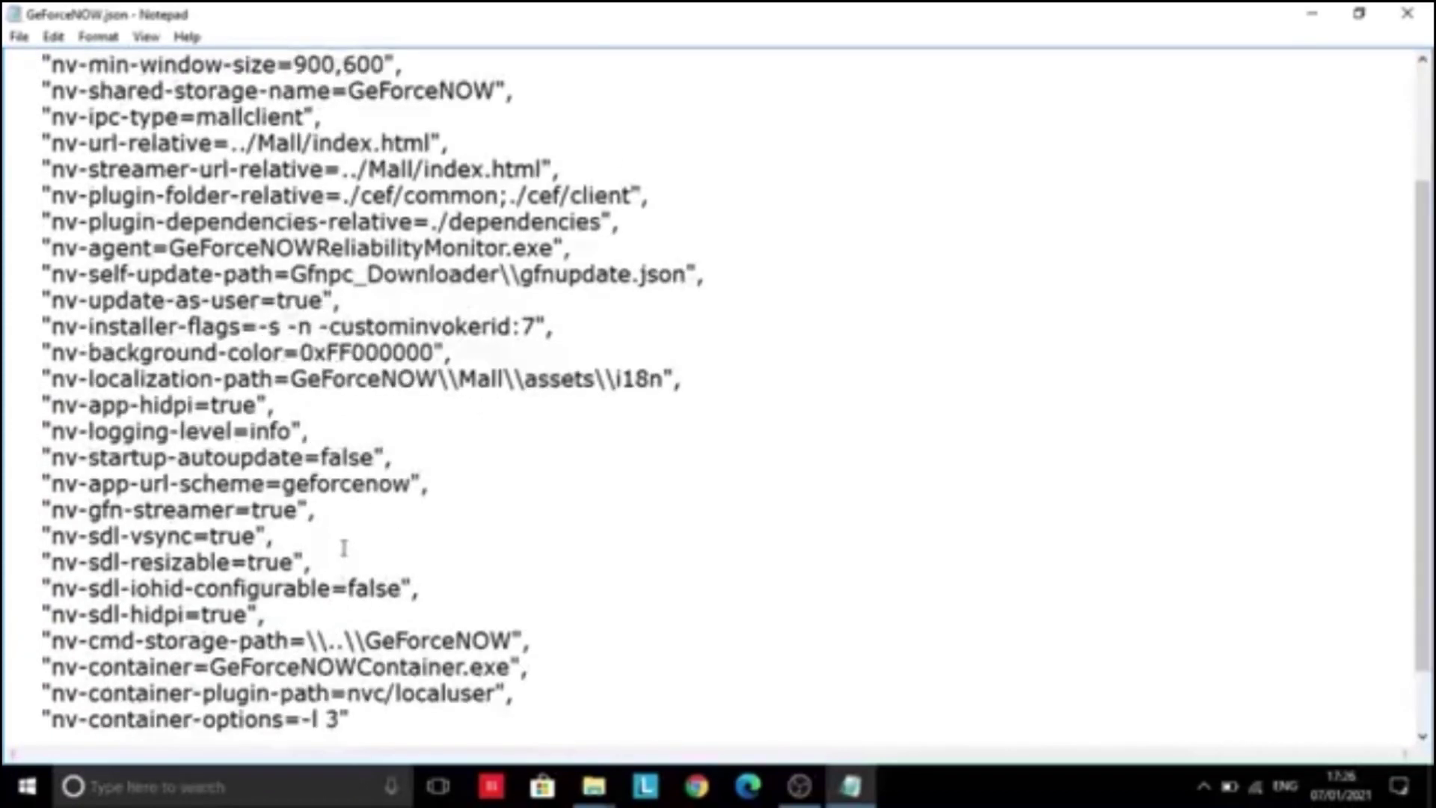
Set nv-startup-autoupdate to true, nv-sdl-vsync to false, and nv-sdl-iohid-configurable to true
left_click_drag(378, 461, 321, 457)
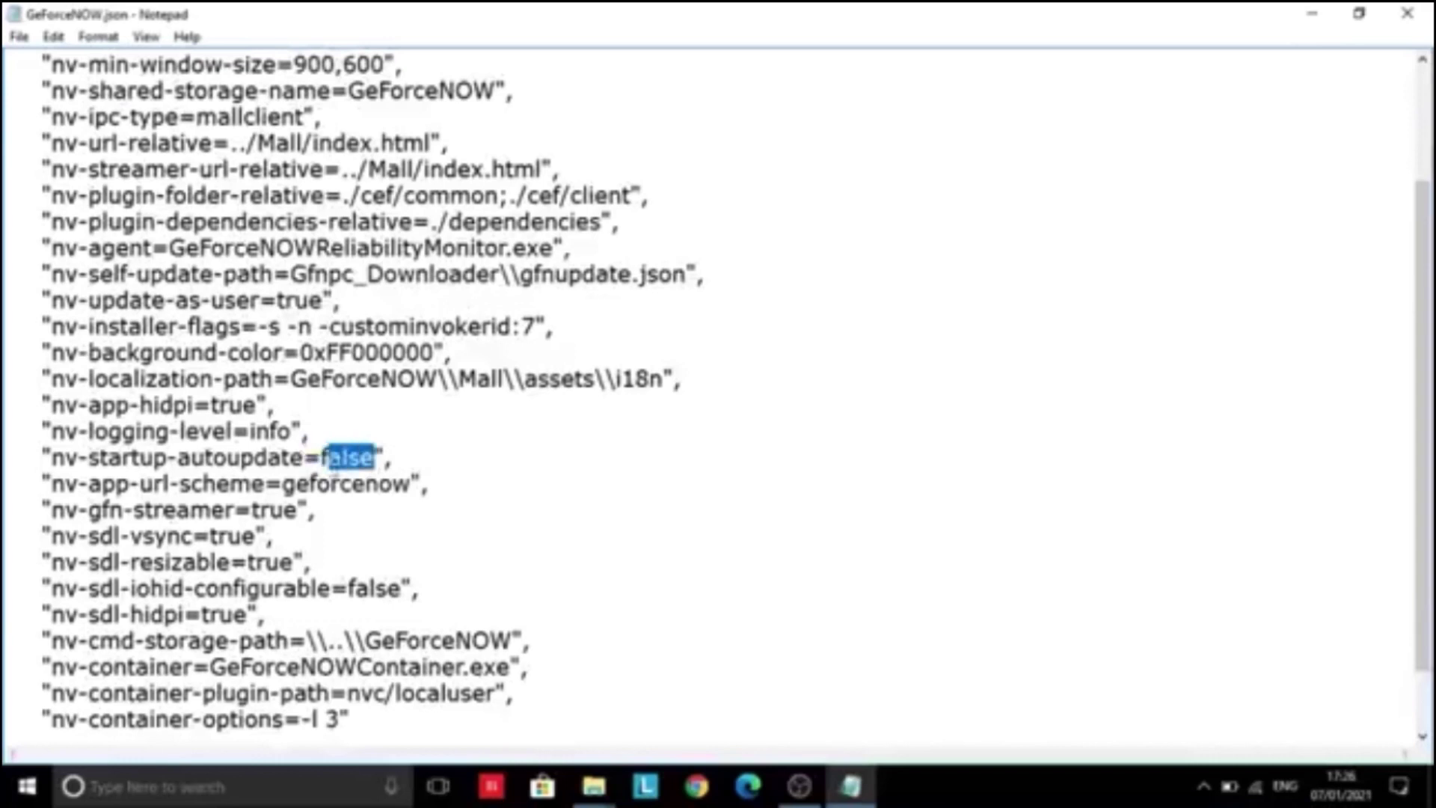
type("tru")
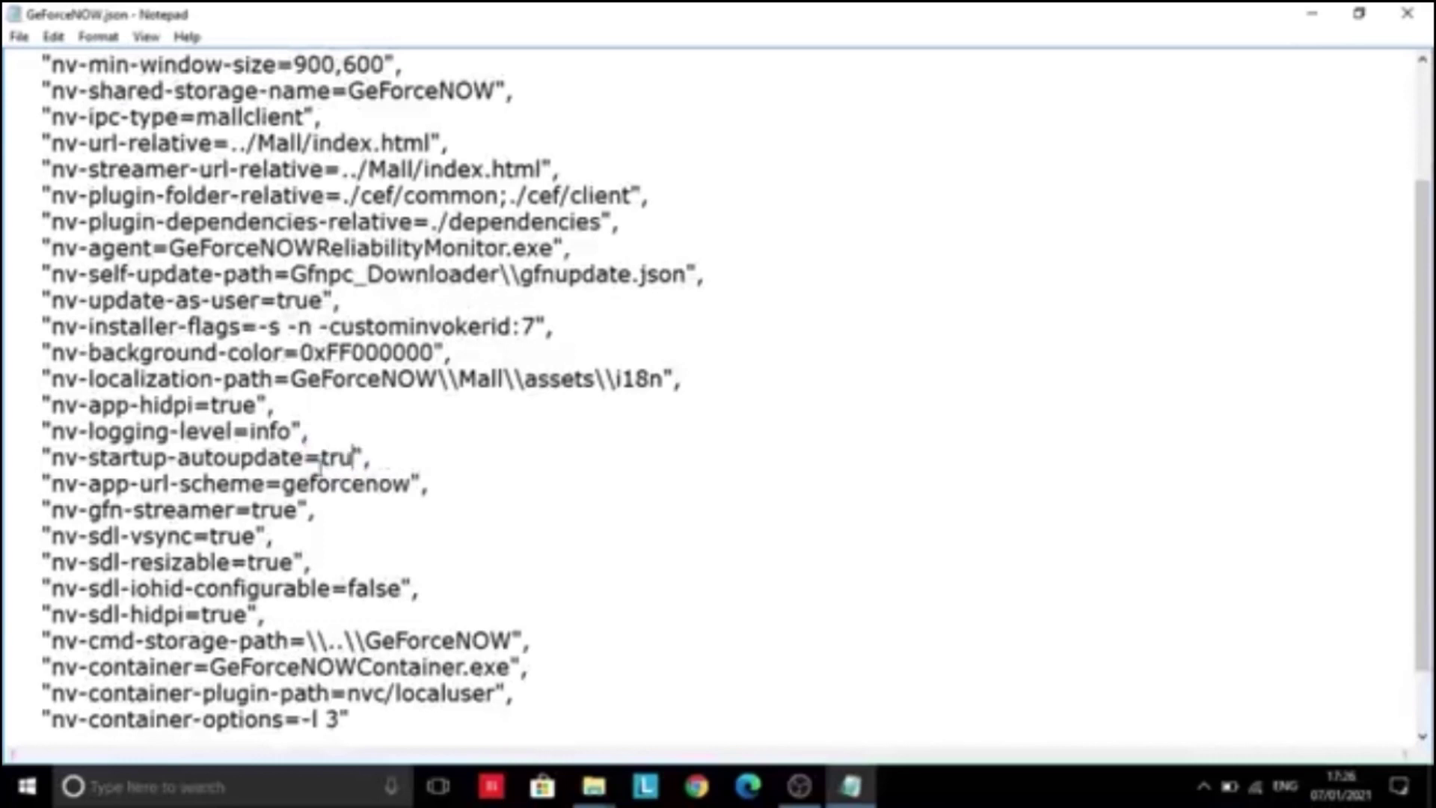
type("e")
left_click_drag(258, 536, 207, 538)
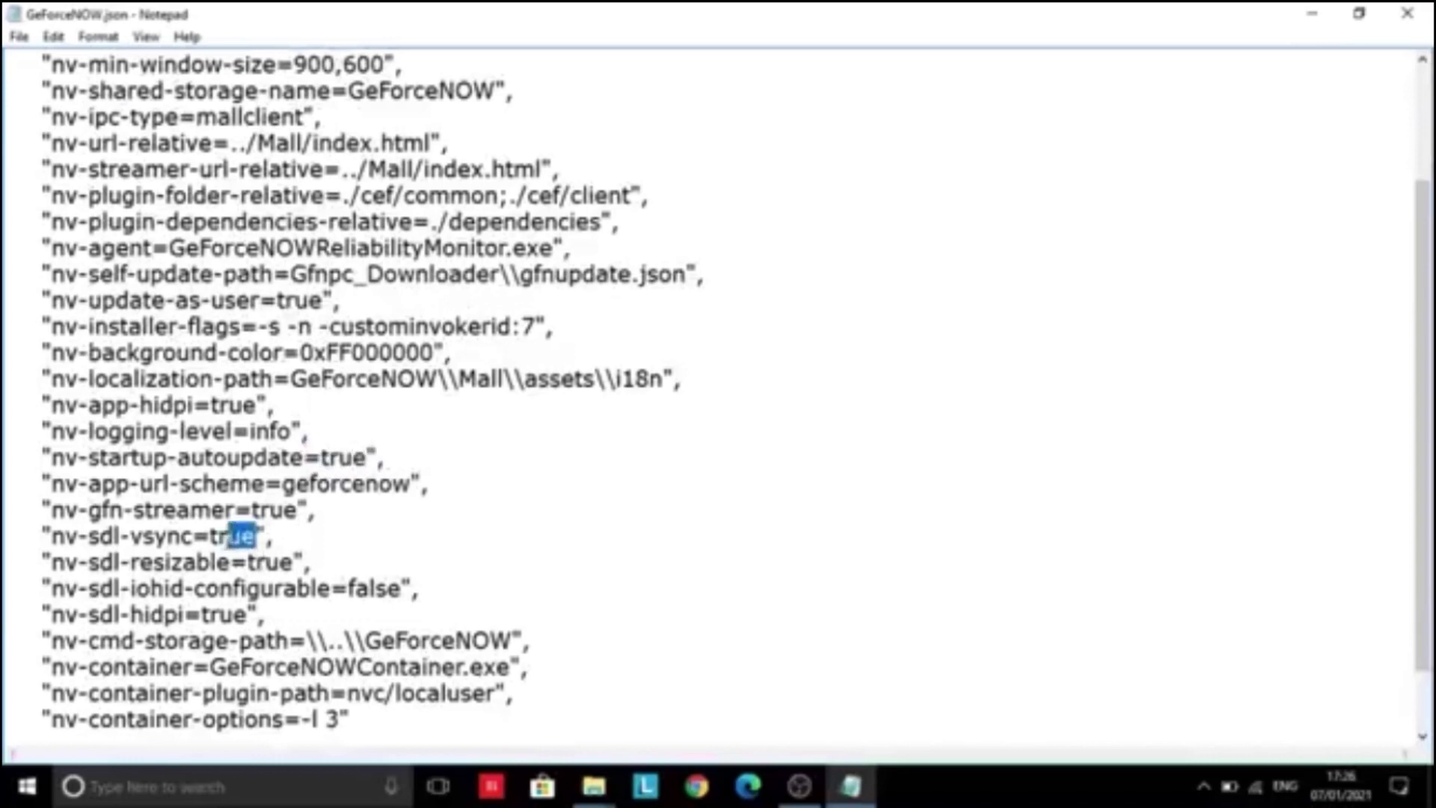
type("fa")
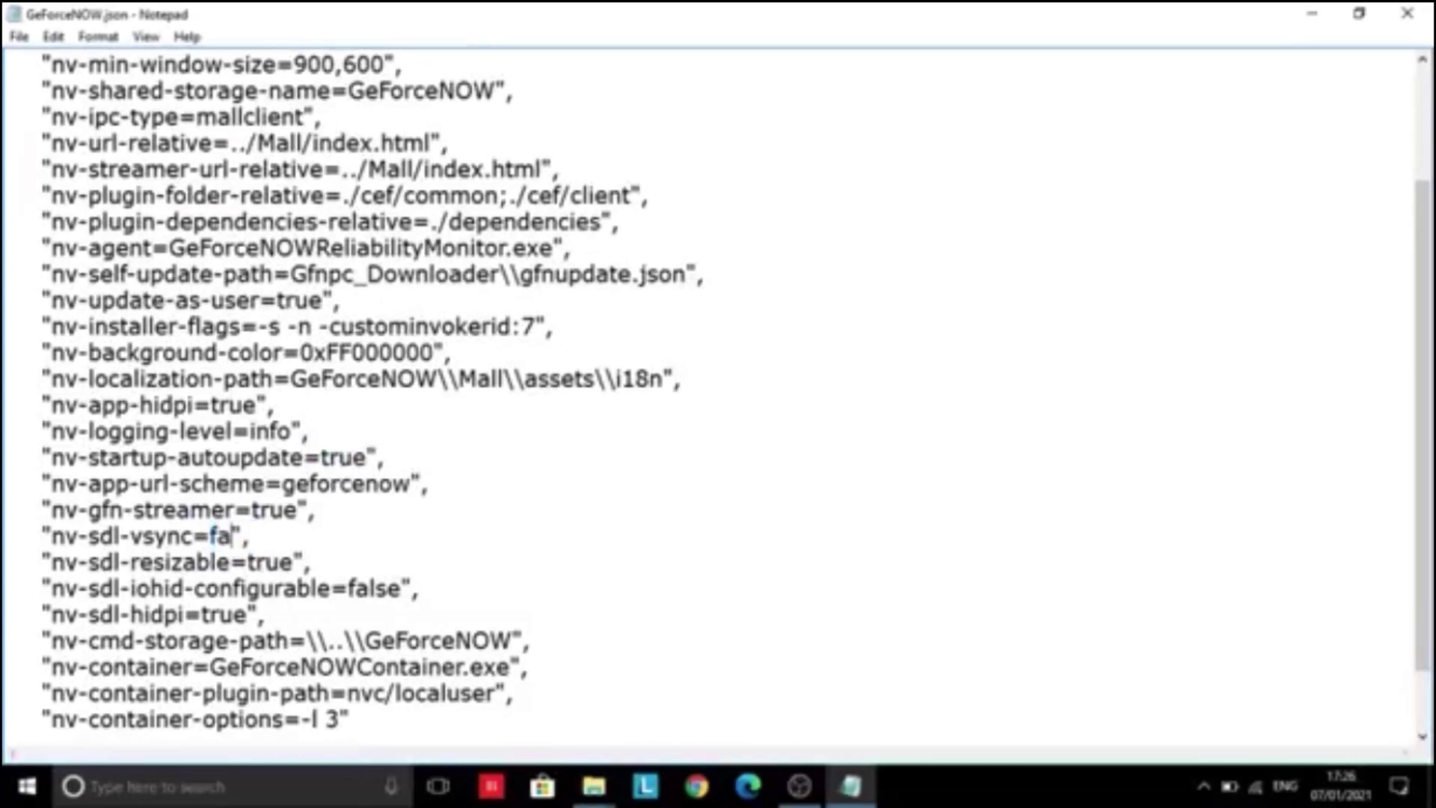
type("lse")
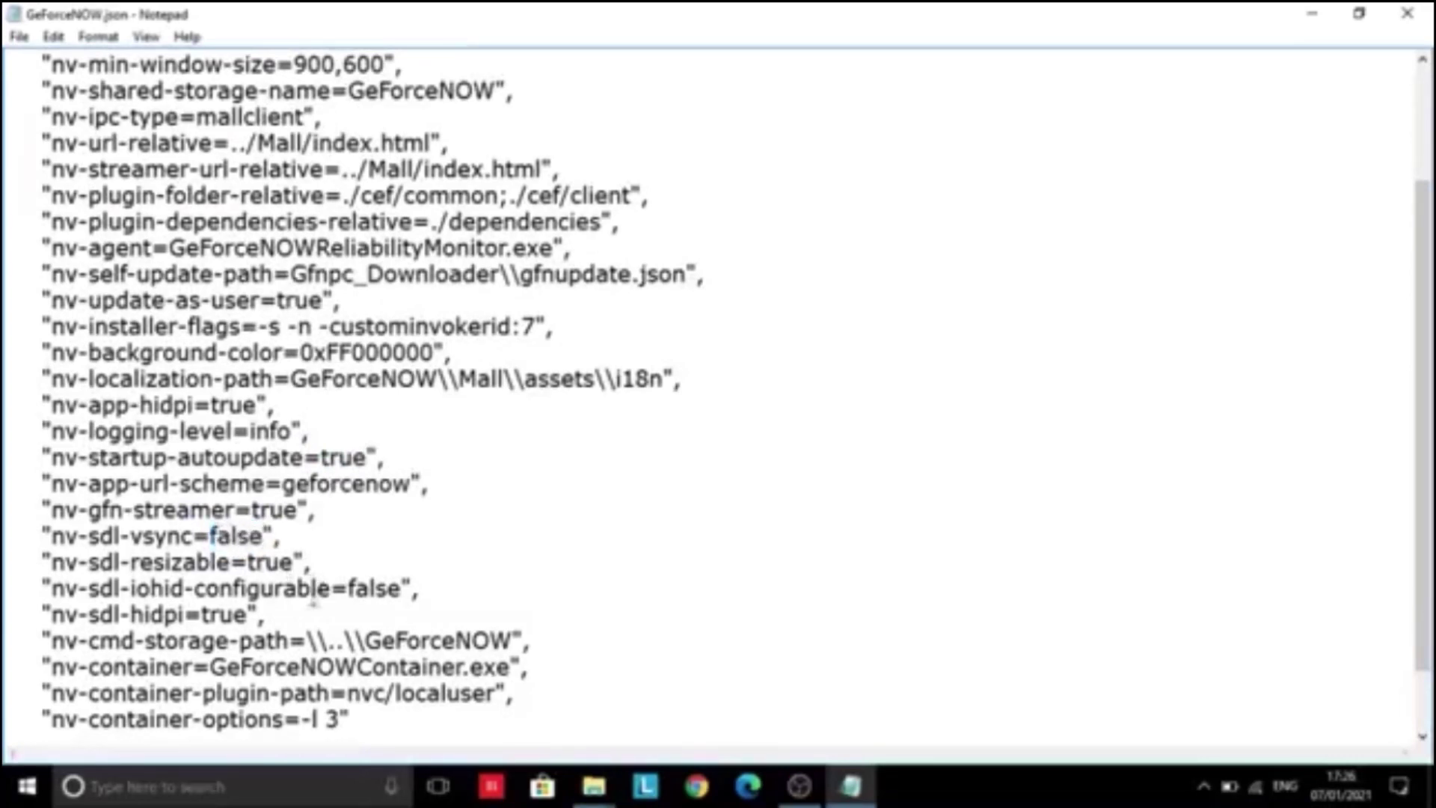
double_click(393, 588)
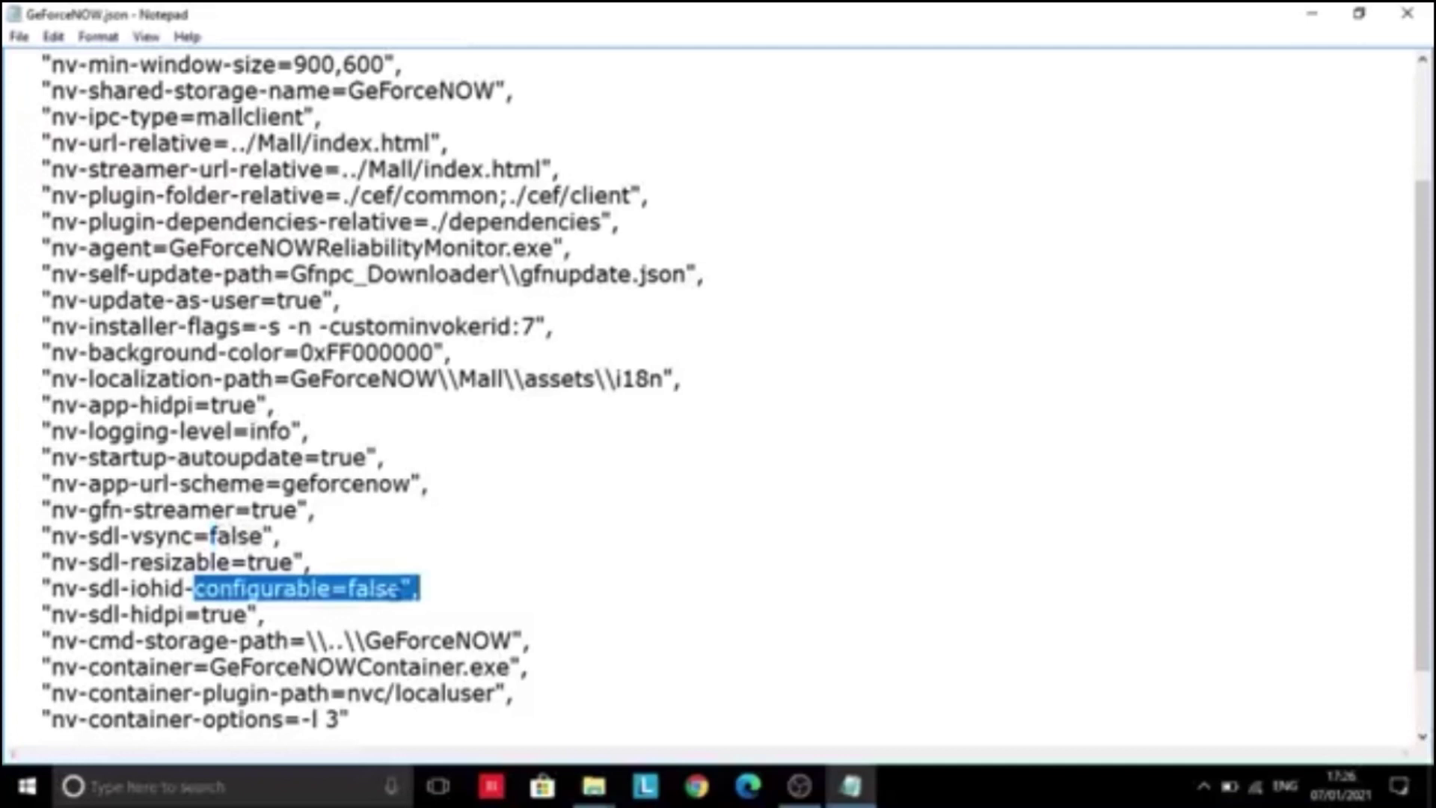
left_click(357, 595)
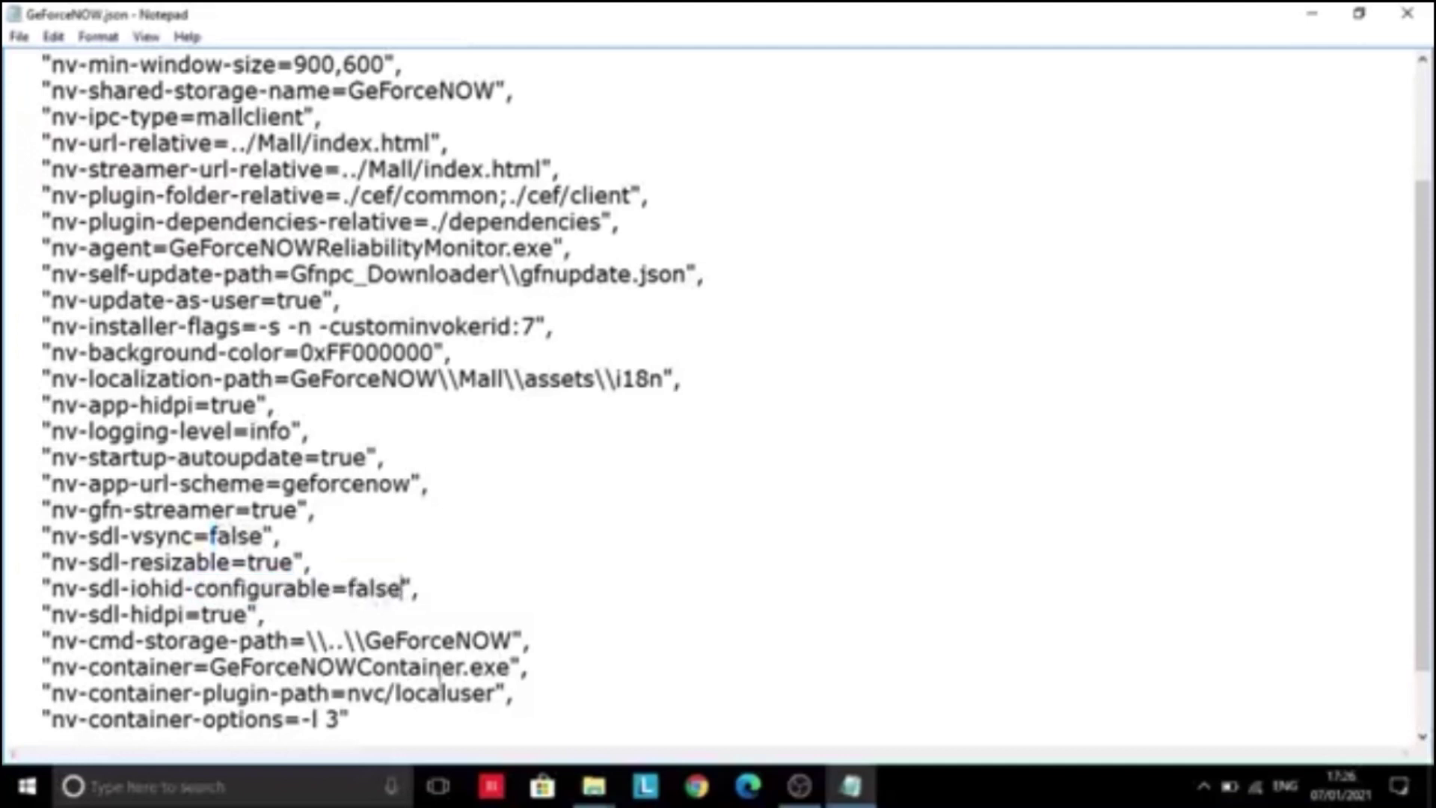
key("BackSpace")
key("BackSpace")
key("BackSpace")
key("BackSpace")
key("BackSpace")
type("tru")
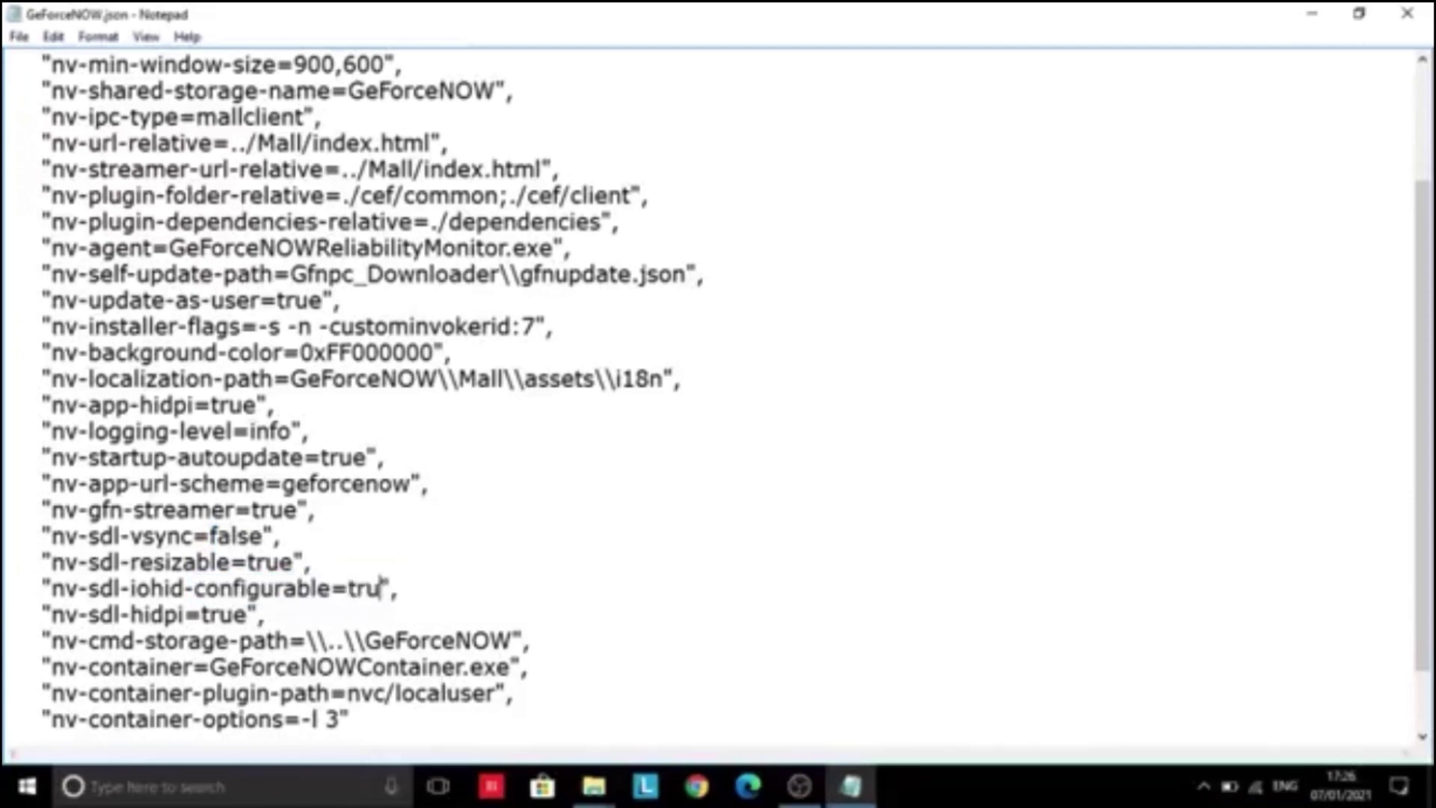
type("e")
scroll(368, 467, "up", 1)
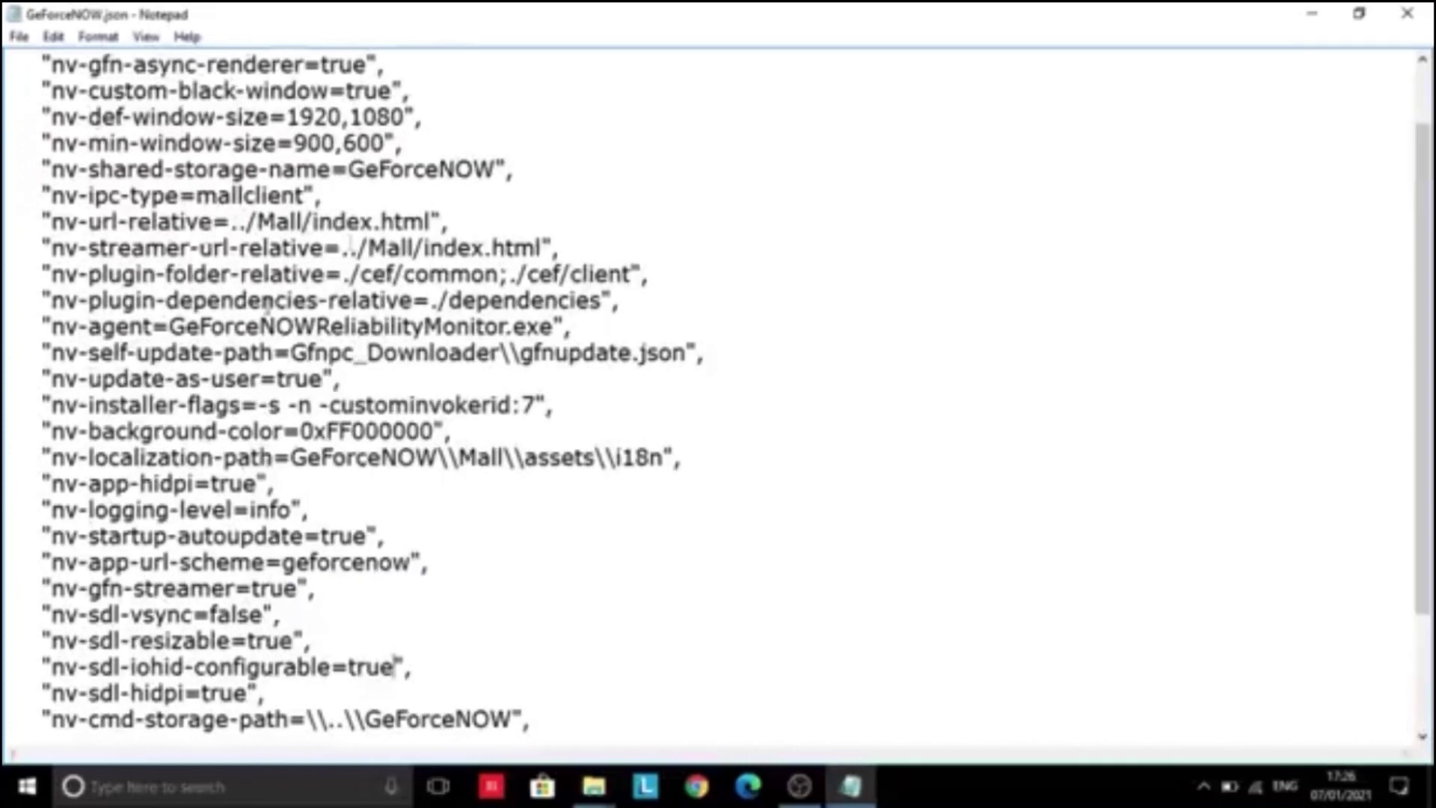
Save GeForceNOW.json with File > Save
left_click(19, 36)
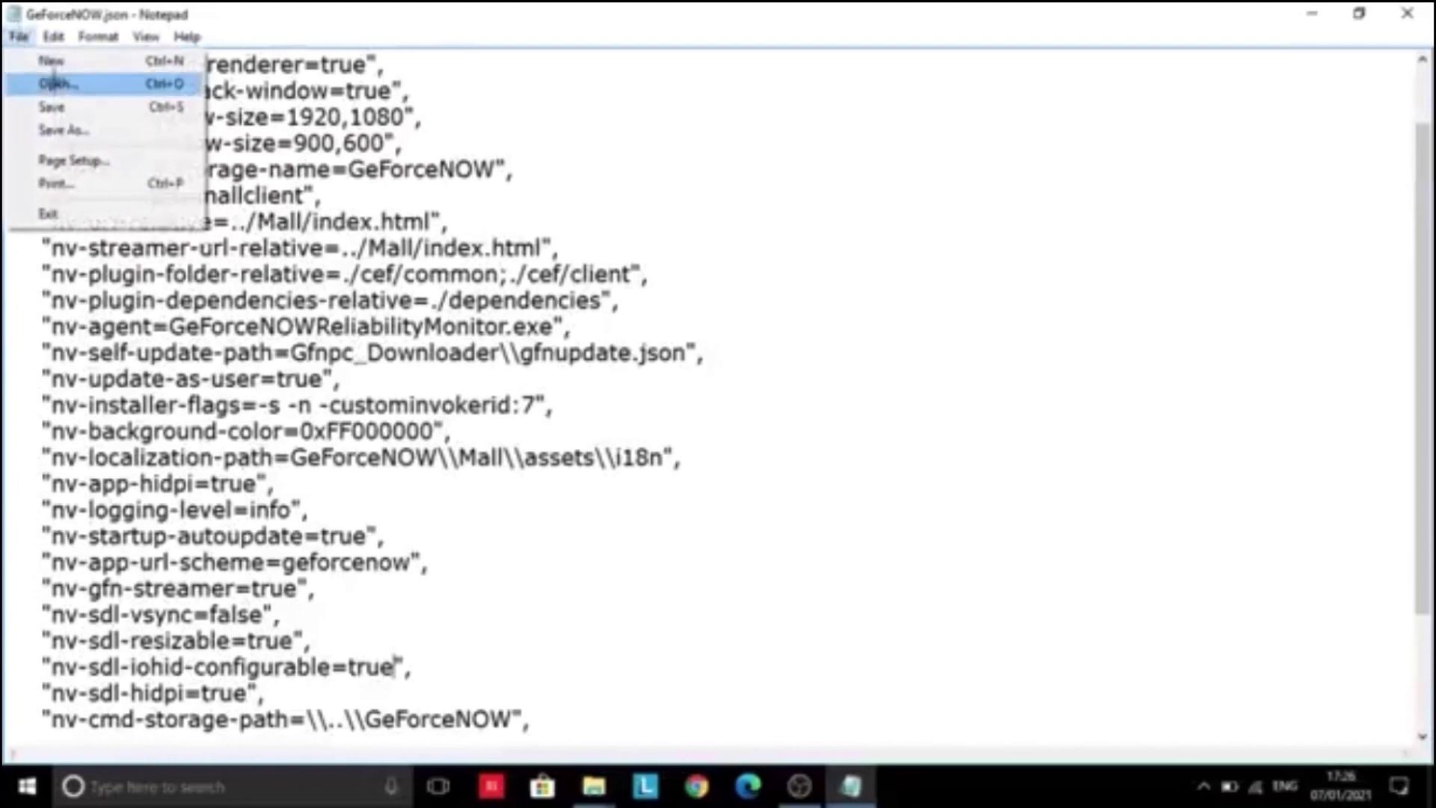
left_click(53, 107)
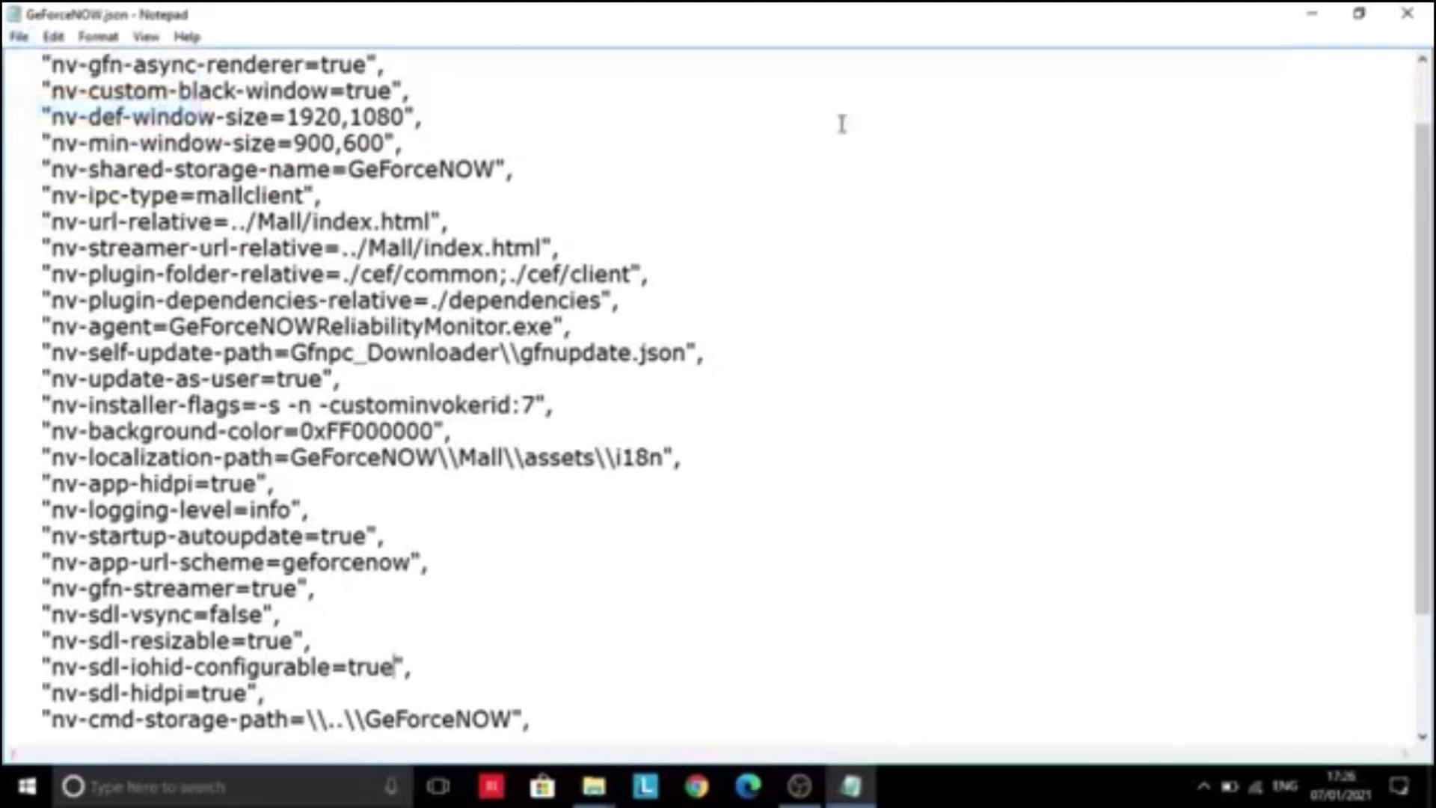